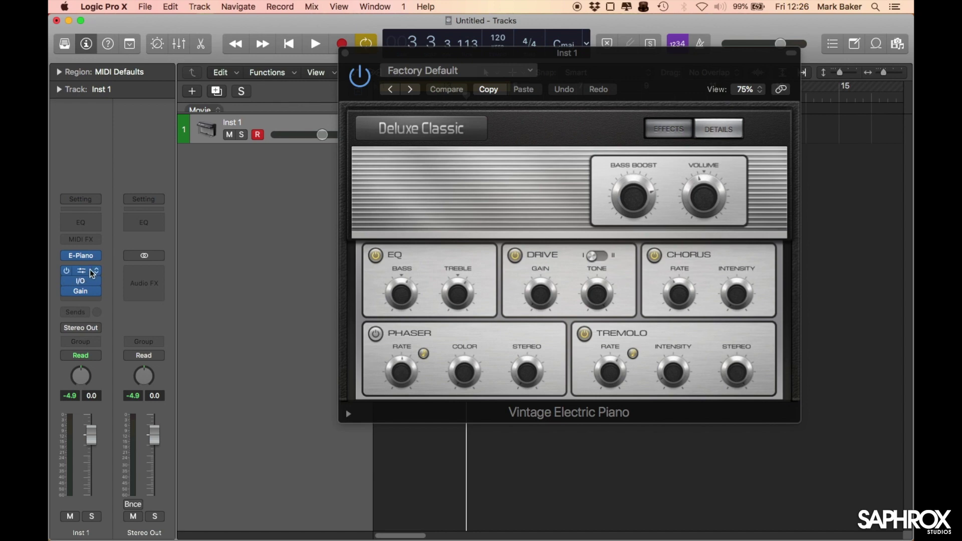
- Remove all audio effect plug-ins, including I/O and Gain, from the Inst 1 channel strip
left_click(107, 302)
left_click(99, 289)
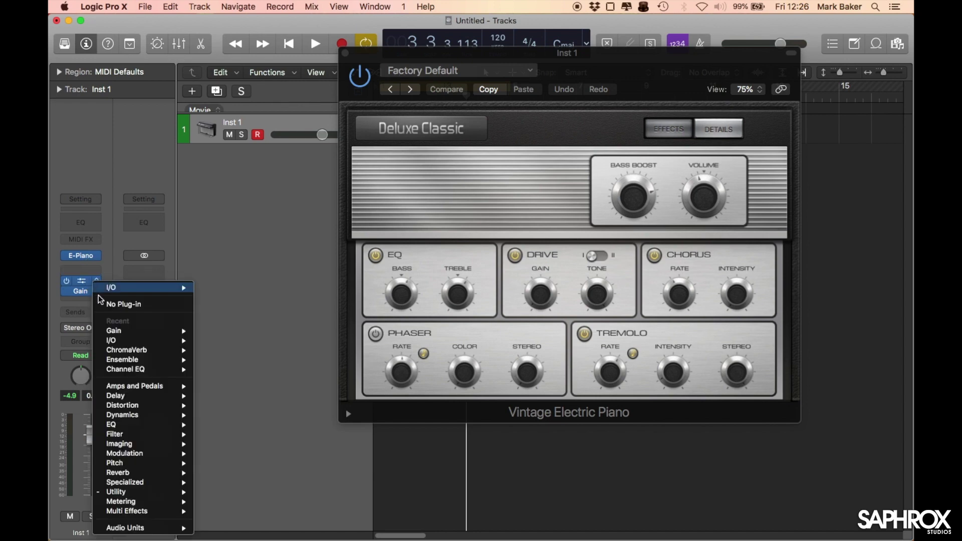
left_click(107, 304)
left_click(95, 291)
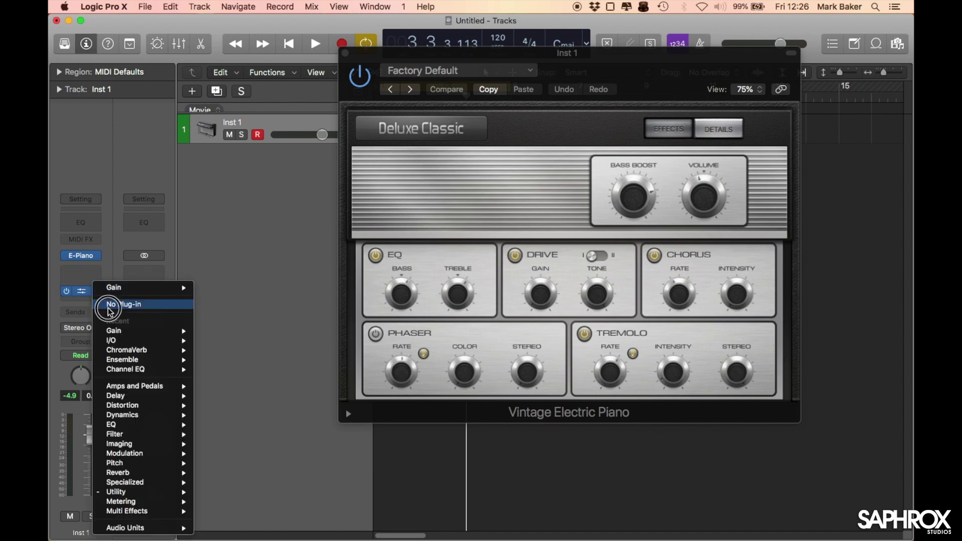
left_click(110, 310)
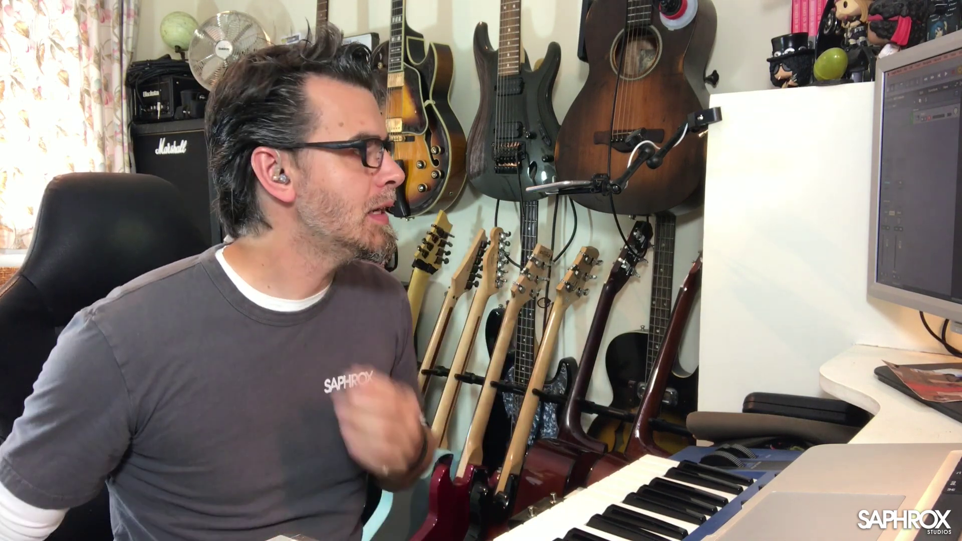
- Route the Inst 1 channel's output to Bus 31 instead of the stereo output
left_click(91, 329)
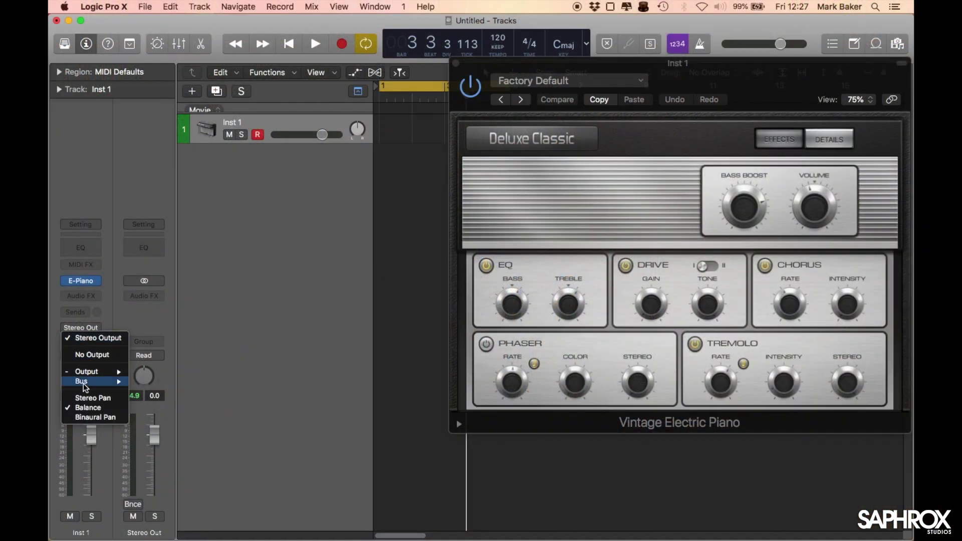
mouse_move(85, 382)
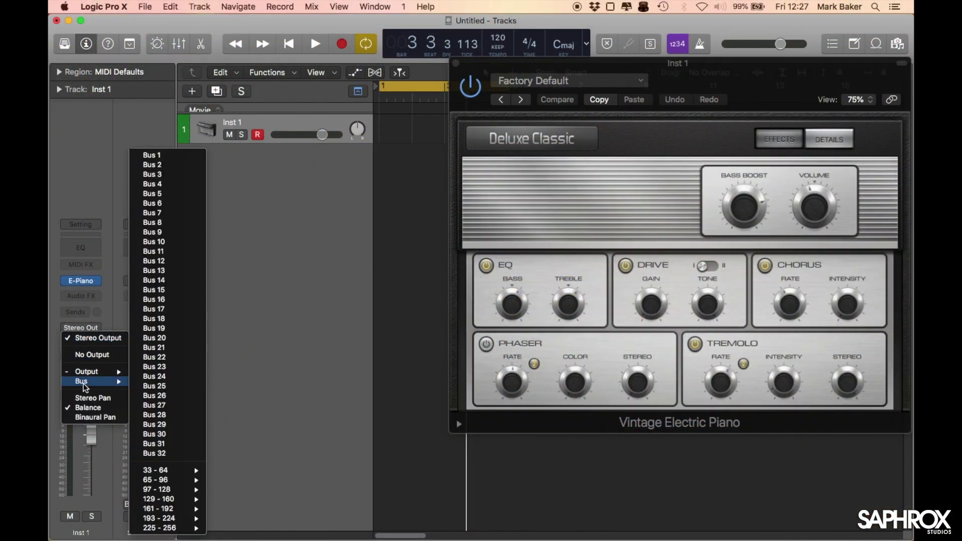
left_click(173, 446)
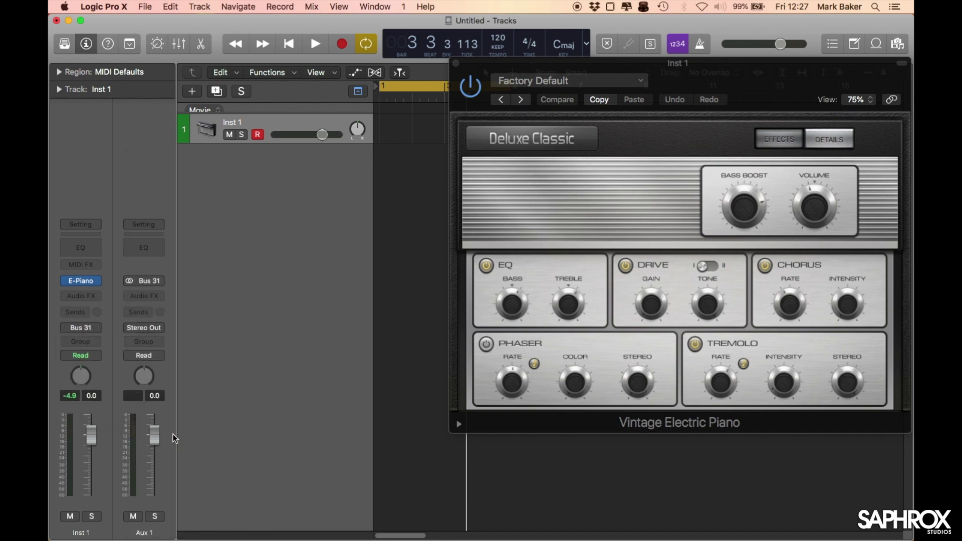
- Switch the Aux 1 channel's input format to mono and insert a mono I/O plug-in on it
left_click(129, 285)
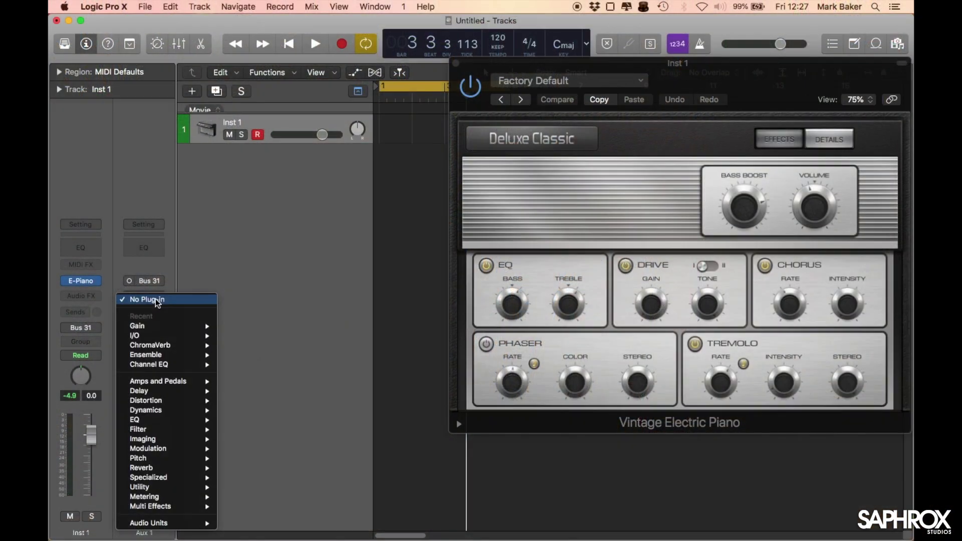
mouse_move(182, 338)
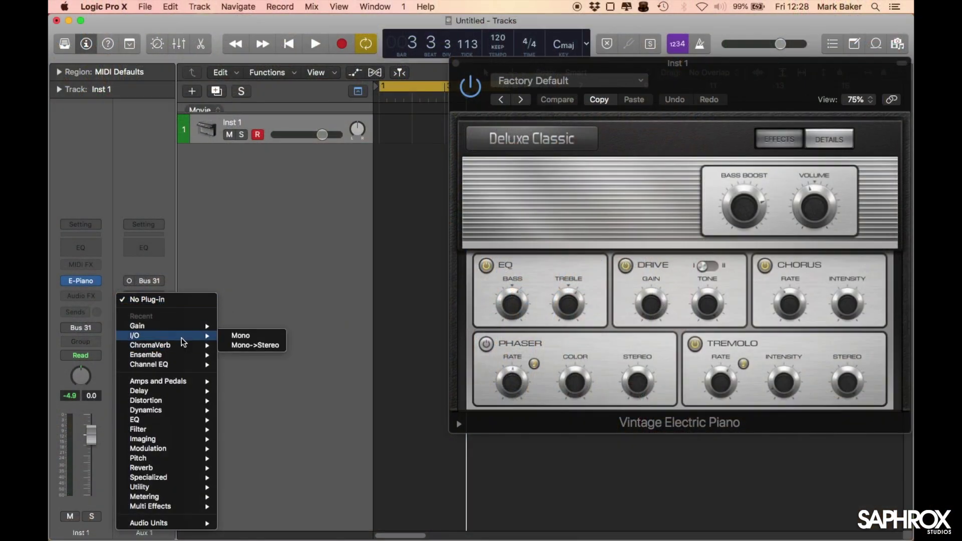
left_click(232, 340)
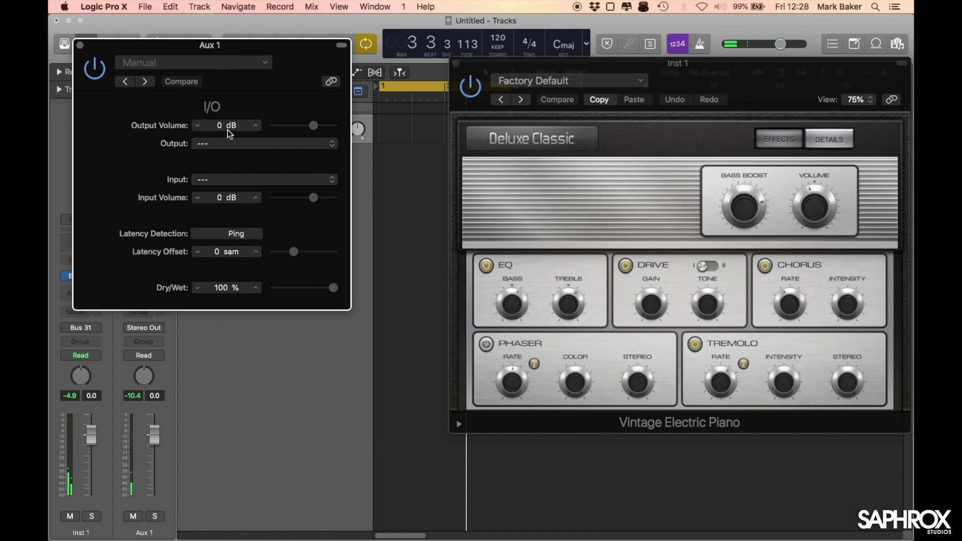
- Set the Aux 1 I/O plug-in's output to 3 and its input to 3 (Desk L)
left_click(293, 145)
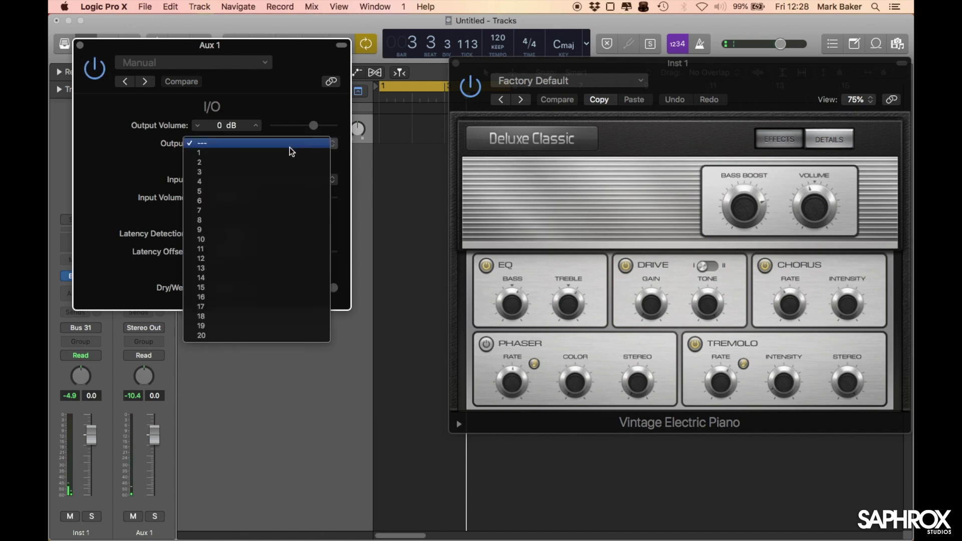
left_click(286, 174)
left_click(287, 181)
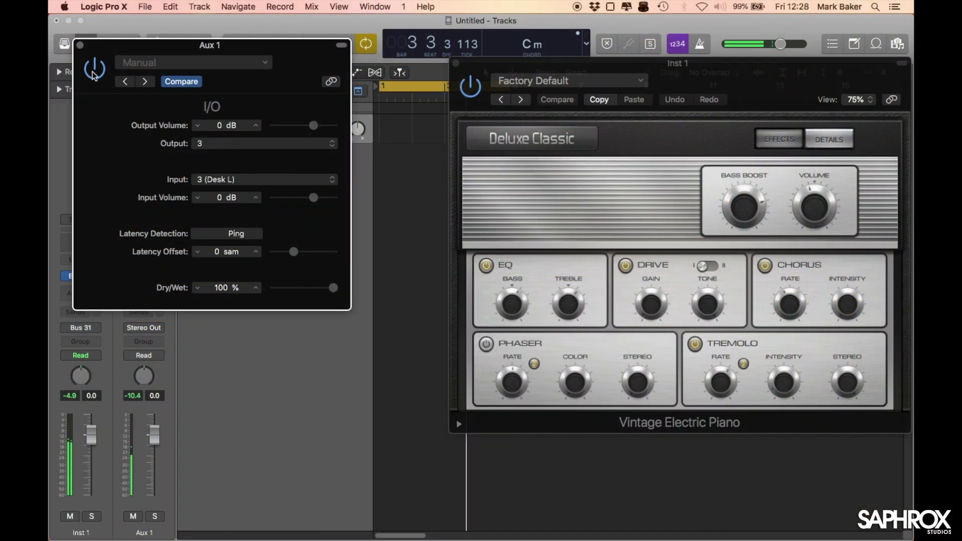
- Bypass the I/O plug-in and raise its output volume and input volume to +2 dB each
left_click(93, 74)
left_click_drag(315, 128, 319, 127)
left_click_drag(316, 200, 319, 200)
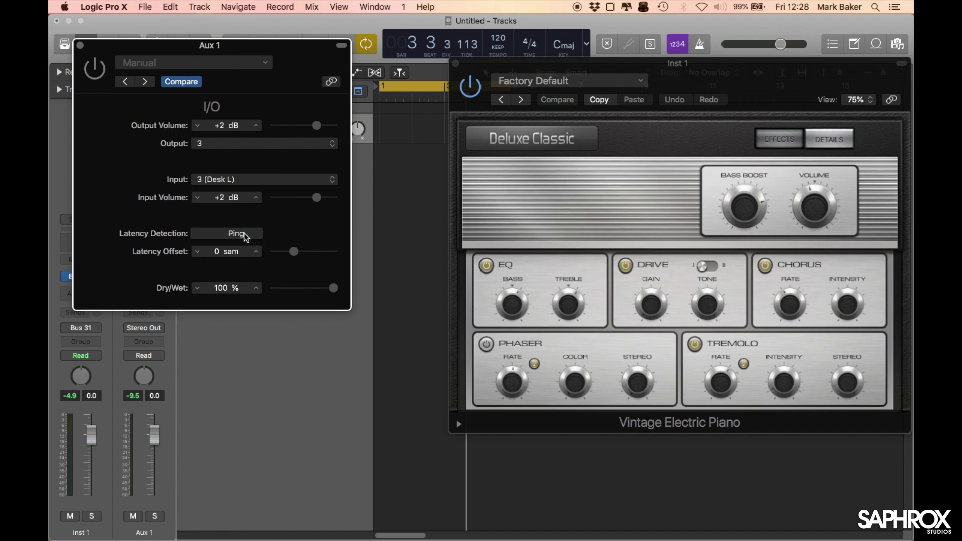
- Move the I/O window off the channel strips and run its latency detection with Ping
left_click_drag(210, 46, 247, 75)
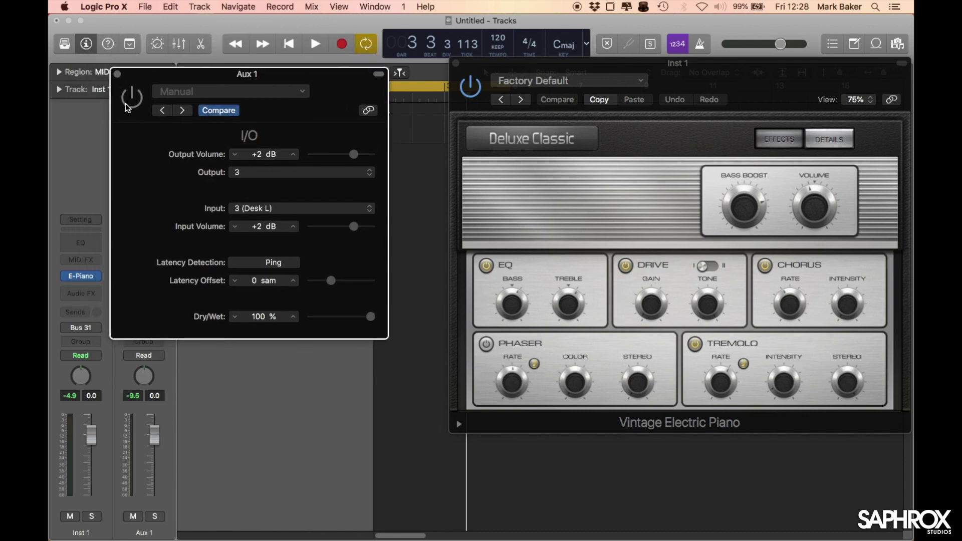
left_click(273, 264)
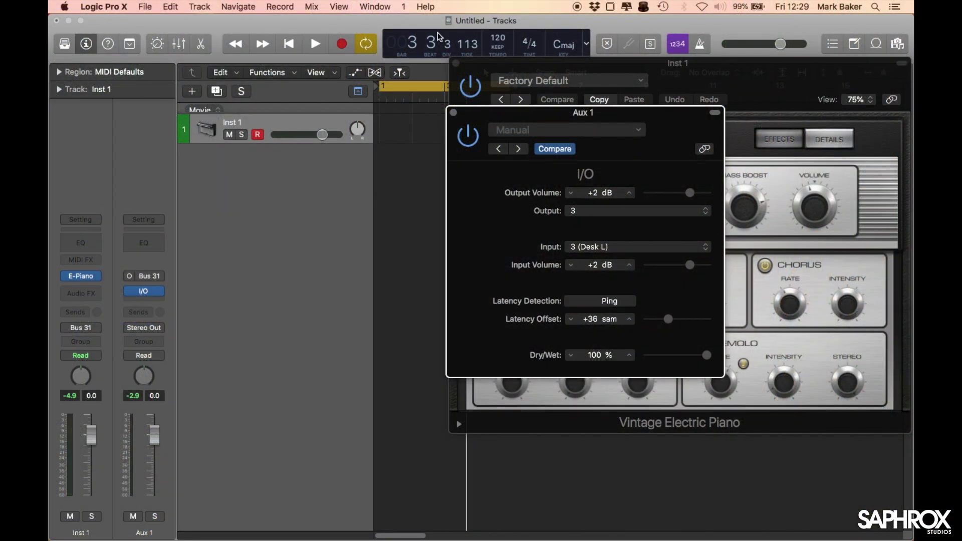
- Close the Vintage Electric Piano window and move the I/O window clear of the track area
left_click(458, 72)
left_click(456, 64)
left_click_drag(484, 115, 641, 75)
- Record a MIDI part on the Inst 1 track from bar 1 to bar 5
left_click(277, 128)
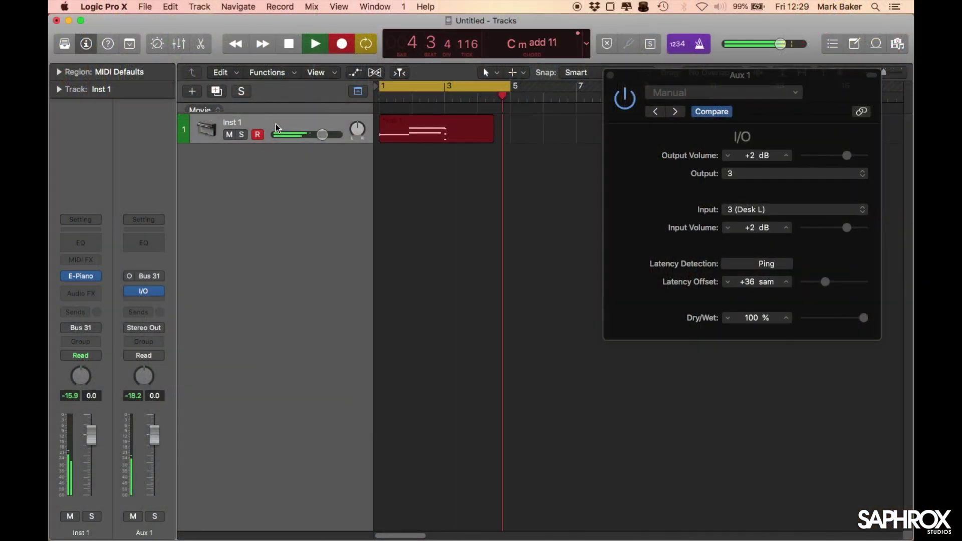
key("space")
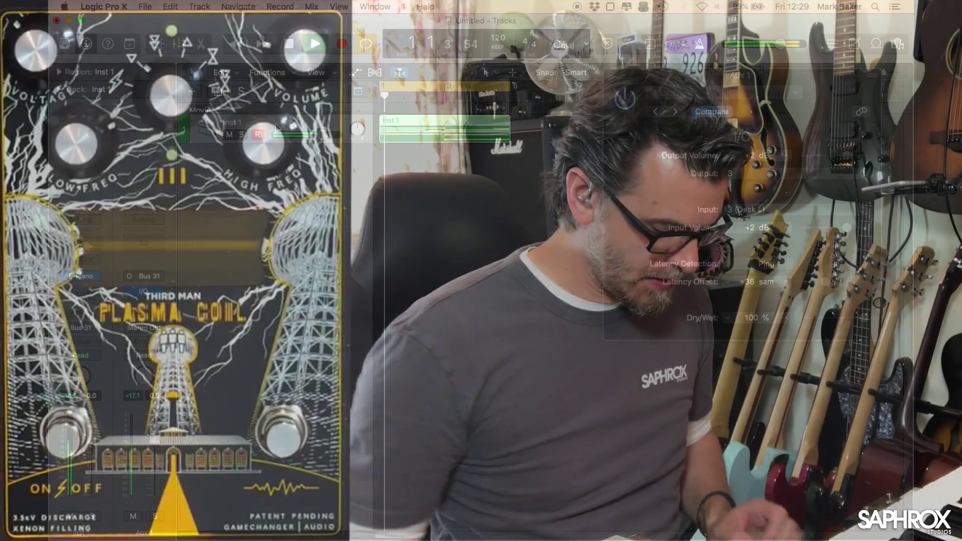
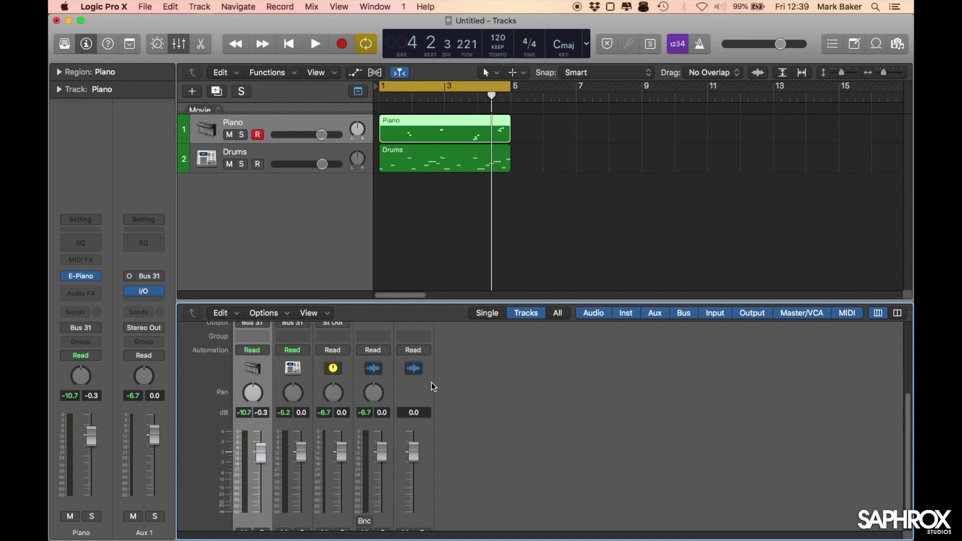
- Route the Aux 1 channel's output to Bus 32 in the mixer
scroll(432, 383, "up", 5)
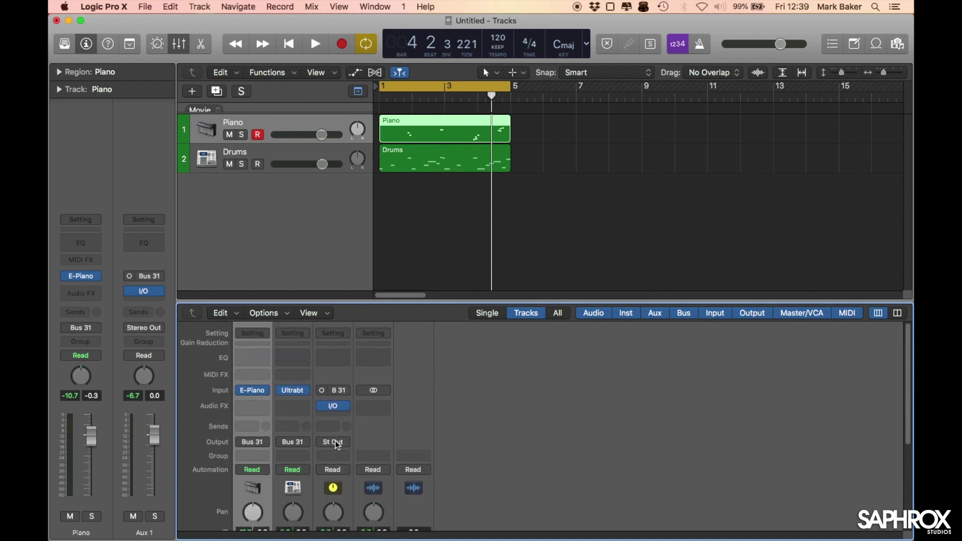
scroll(335, 440, "down", 5)
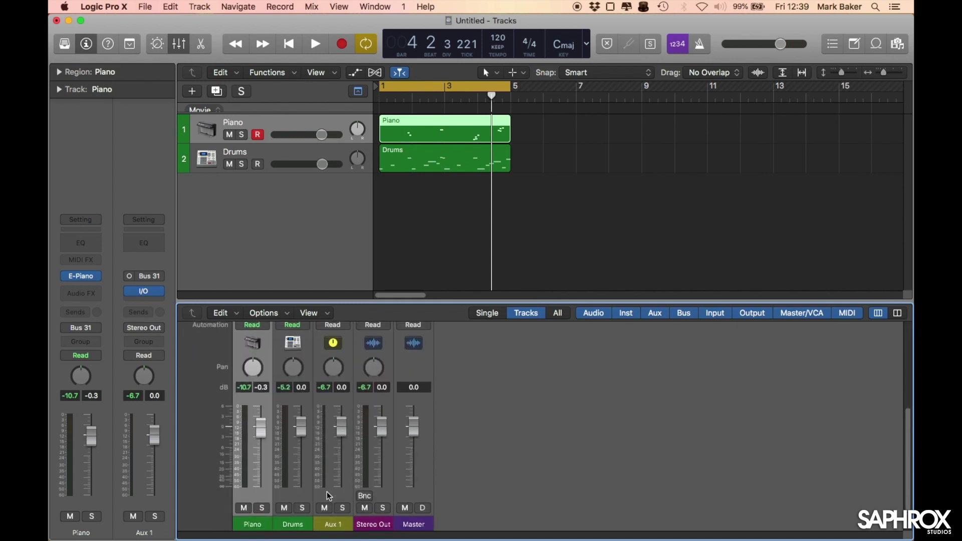
scroll(335, 446, "up", 3)
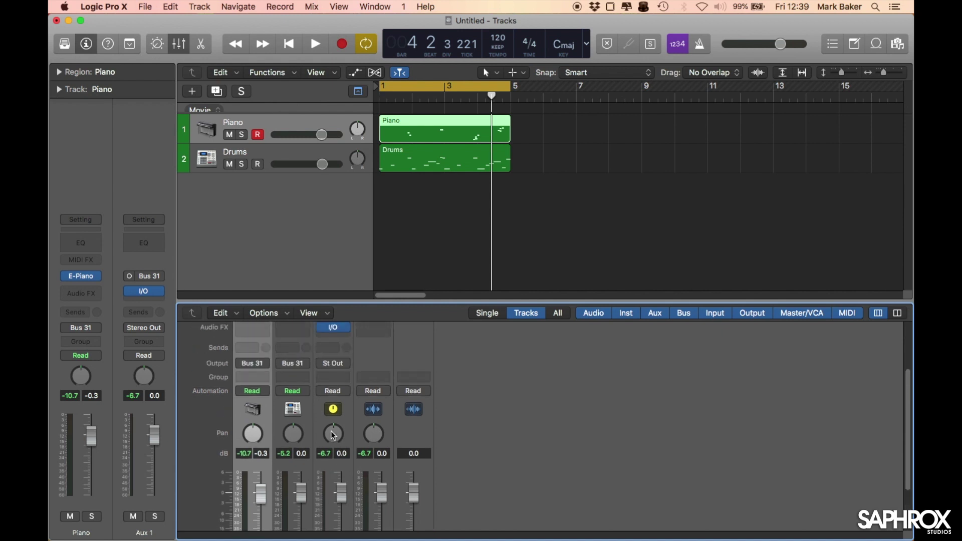
left_click(337, 366)
mouse_move(345, 417)
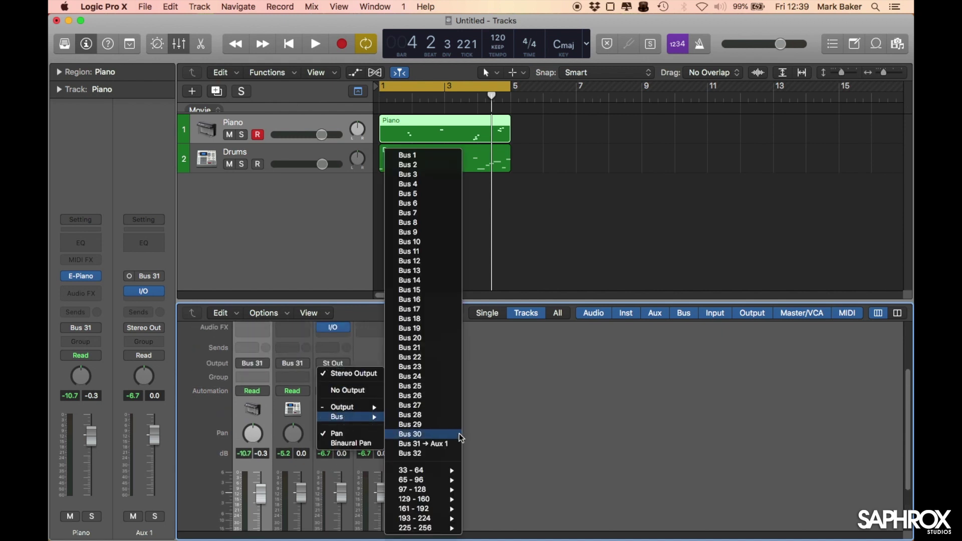
left_click(451, 457)
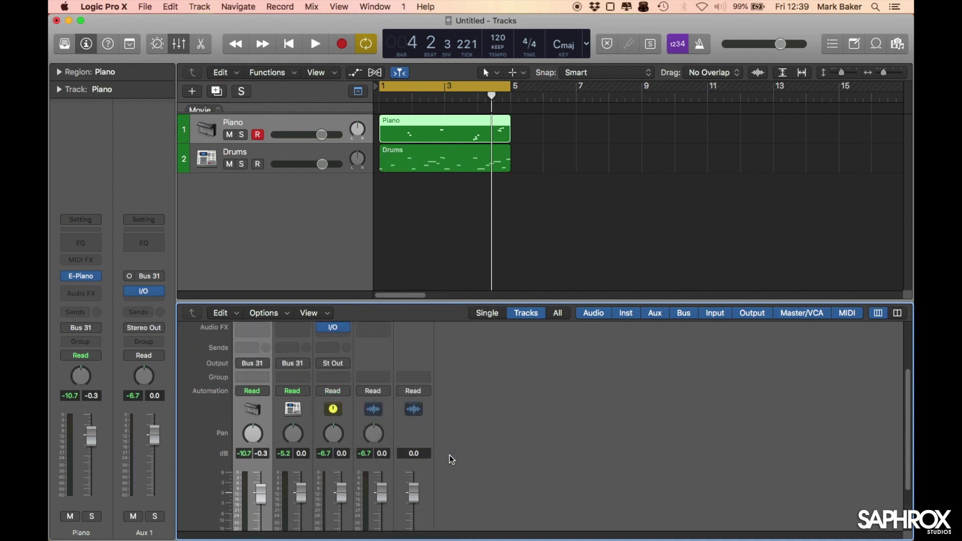
- Switch the input format of the Aux 2 channel, fed by Bus 32, to mono
scroll(373, 366, "down", 3)
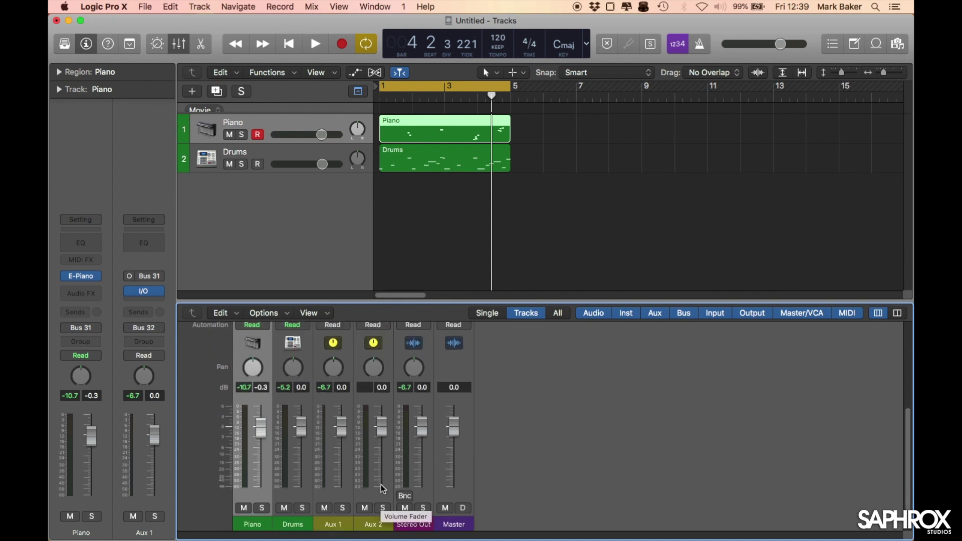
scroll(380, 470, "up", 6)
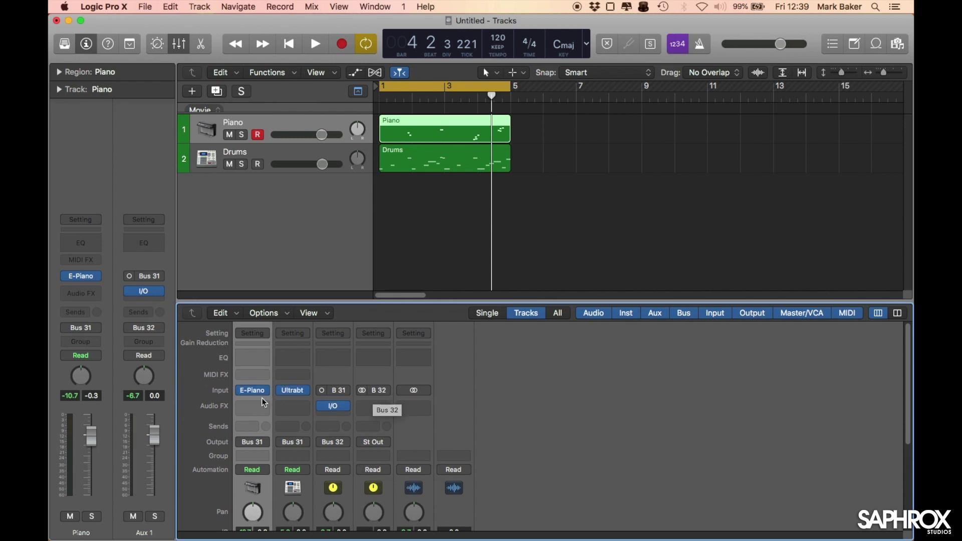
left_click(362, 391)
- Play the piano and drum loop and check the signal levels on Aux 1, Aux 2 and Stereo Out
key("space")
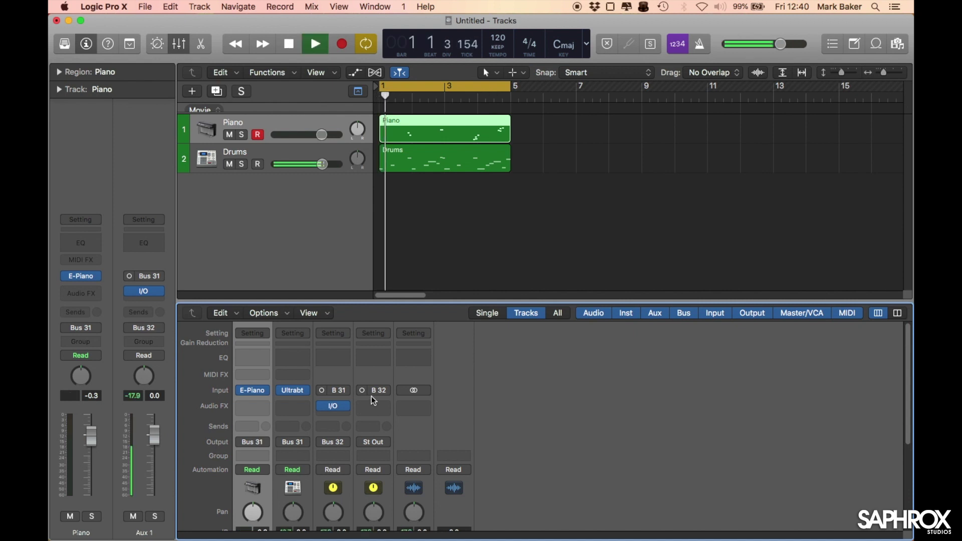
scroll(369, 405, "down", 5)
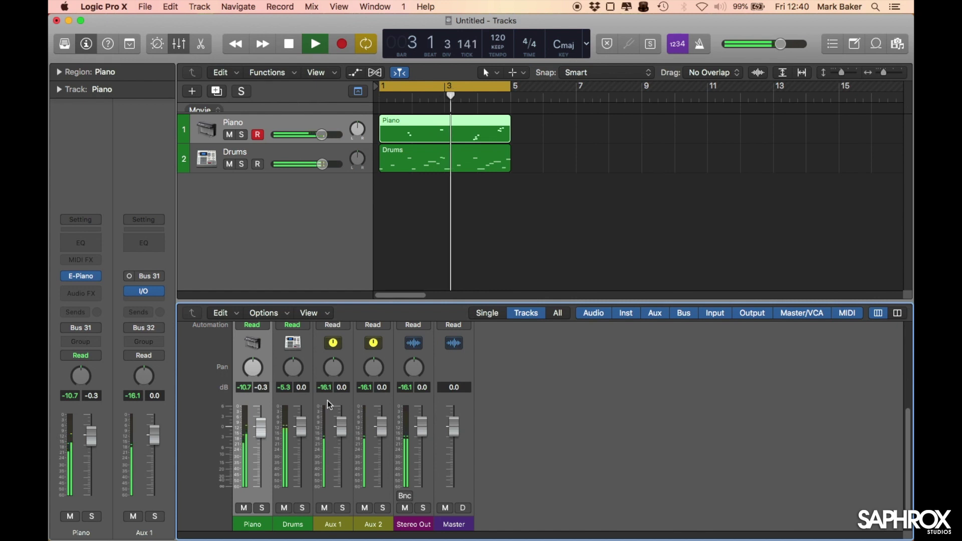
scroll(327, 401, "up", 5)
scroll(369, 466, "down", 5)
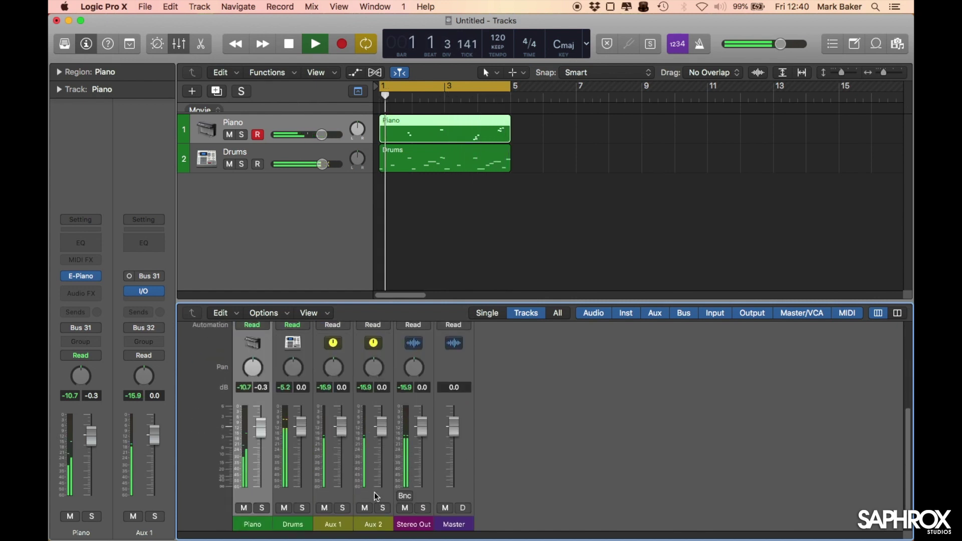
key("space")
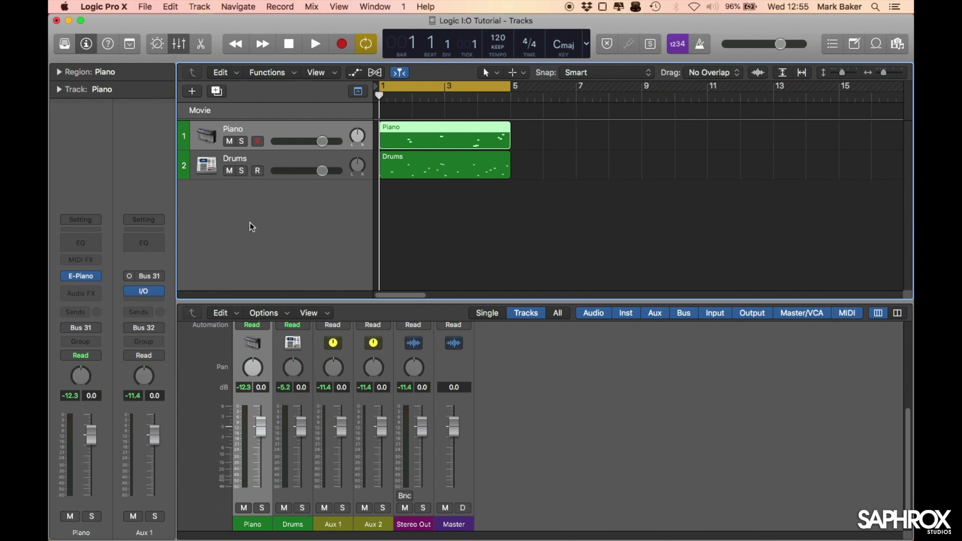
- Create one audio track with Bus 32 (Aux 2) as its audio input
left_click(196, 95)
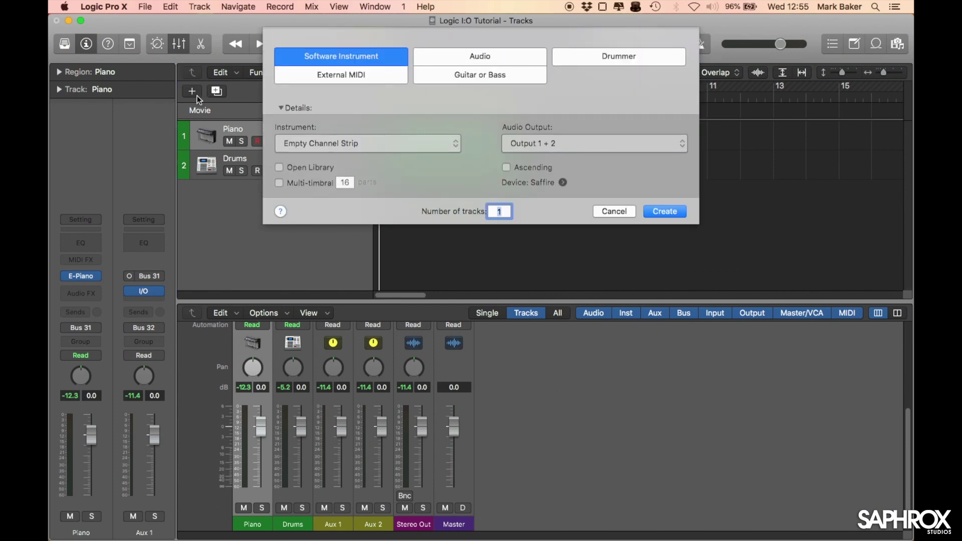
left_click(524, 54)
left_click(361, 144)
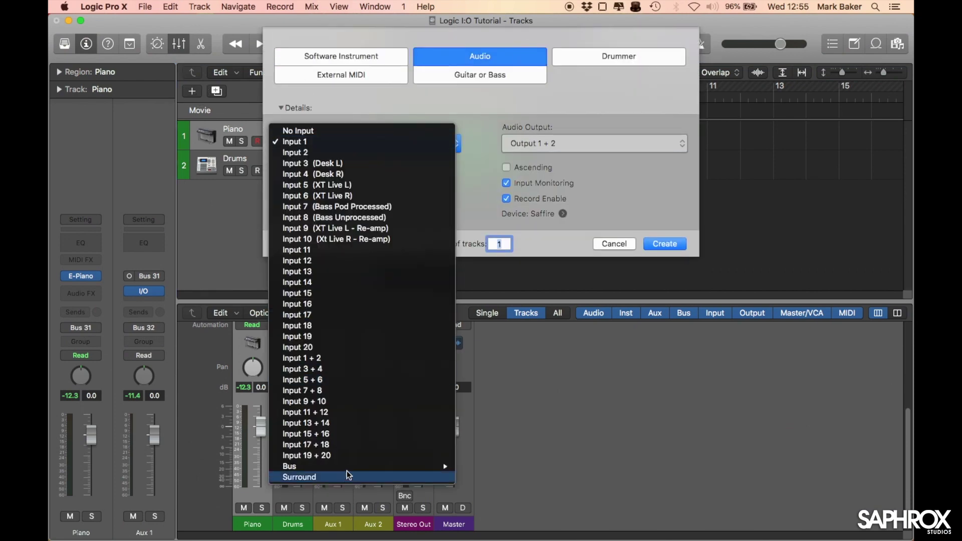
mouse_move(359, 471)
left_click(496, 347)
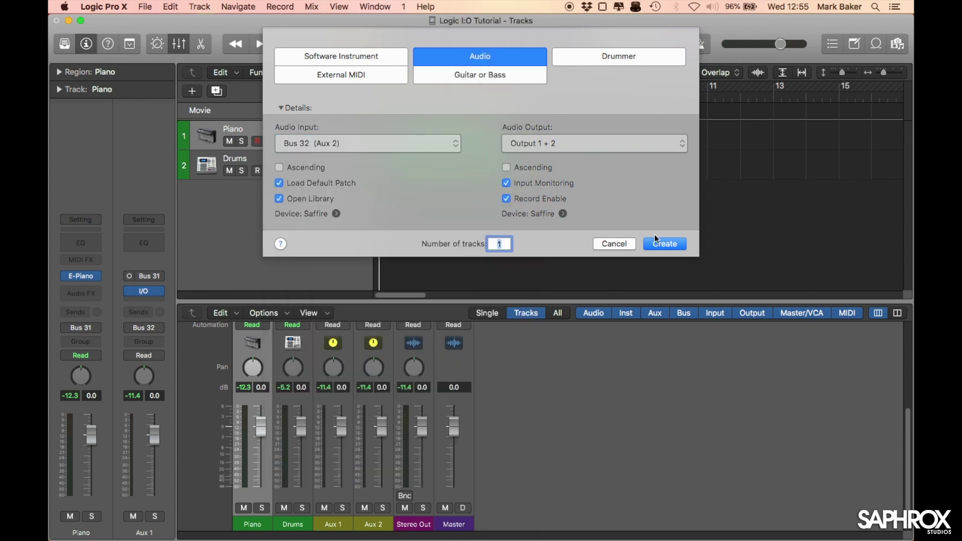
left_click(657, 243)
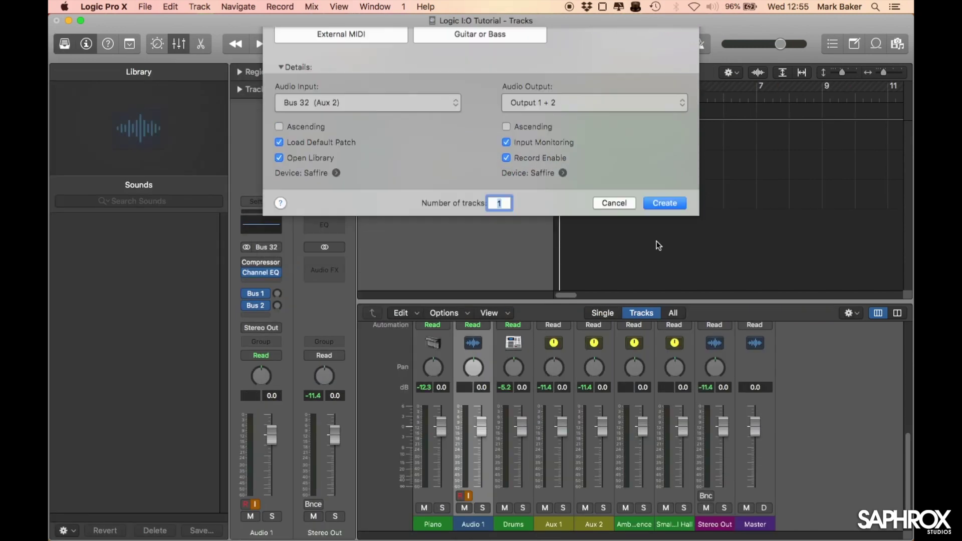
- Move the new audio track below Drums and rename it "Instrument Bounce Plasma Coil"
left_click_drag(481, 165, 478, 209)
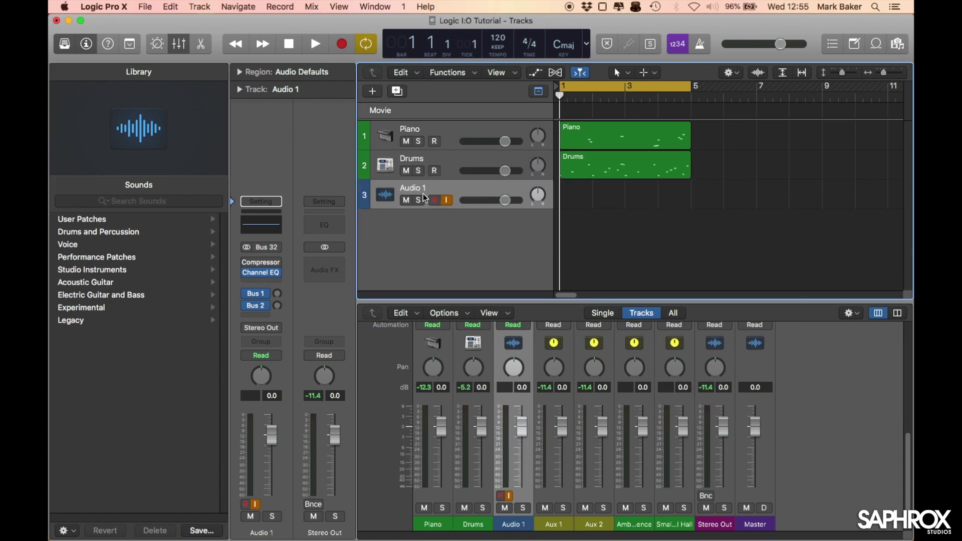
double_click(407, 186)
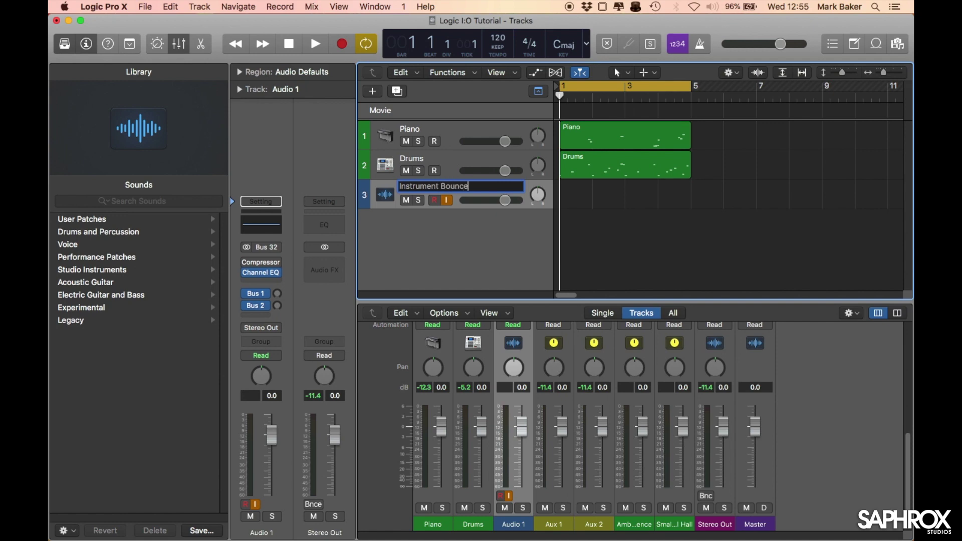
type("Instrument Bounce Plasma Coil")
key("Return")
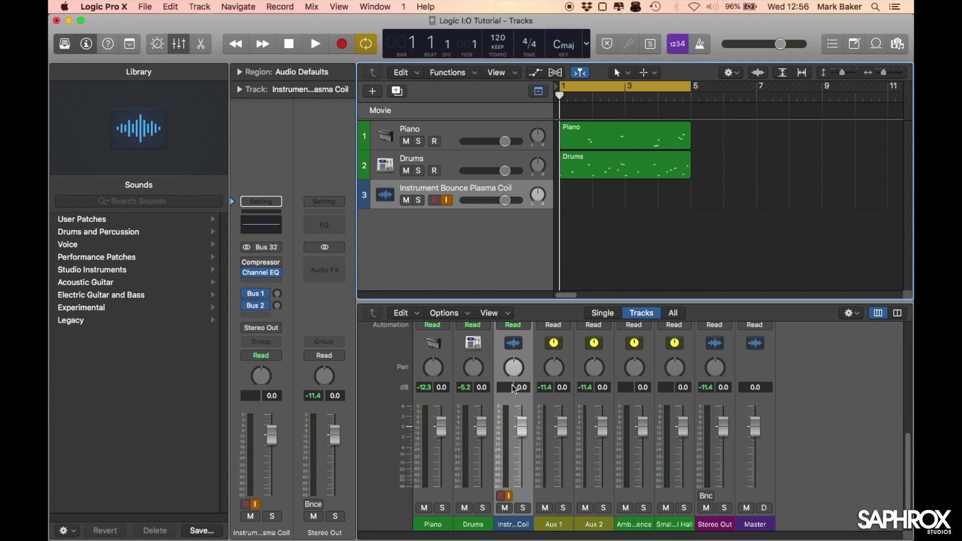
- Switch the Instrument Bounce Plasma Coil track's input format to mono and record the piano and drum loop onto it
scroll(527, 356, "up", 5)
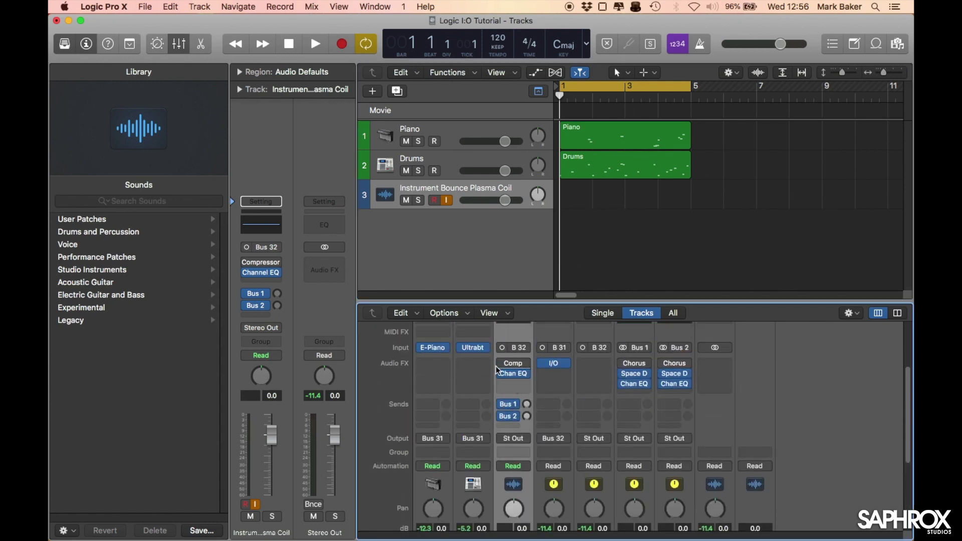
scroll(506, 360, "down", 5)
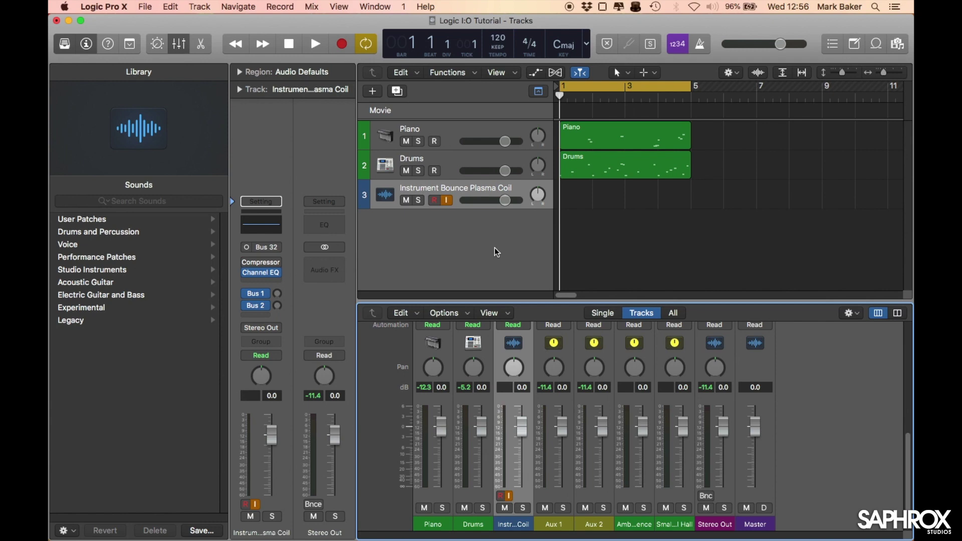
key("r")
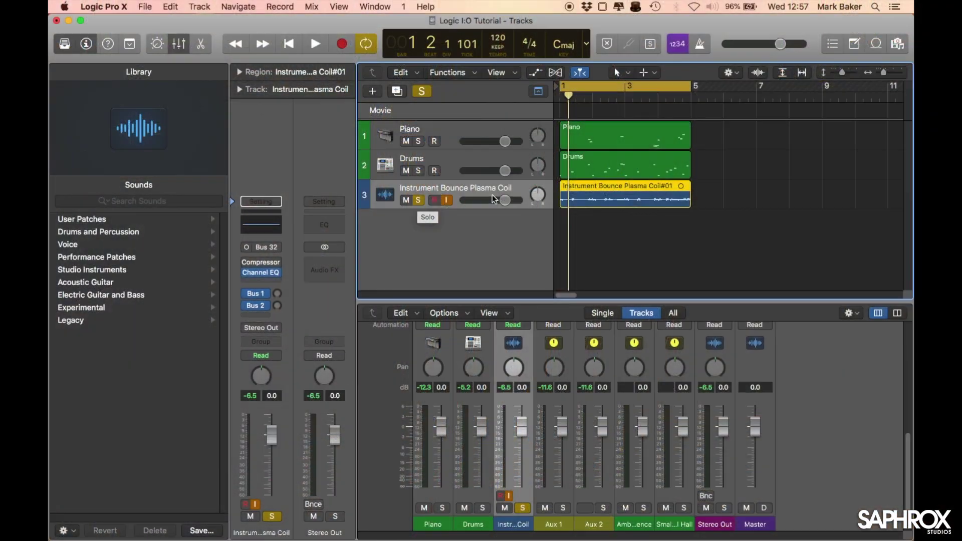
- Hide the Library and open the recorded Instrument Bounce Plasma Coil region in the Audio File editor
key("y")
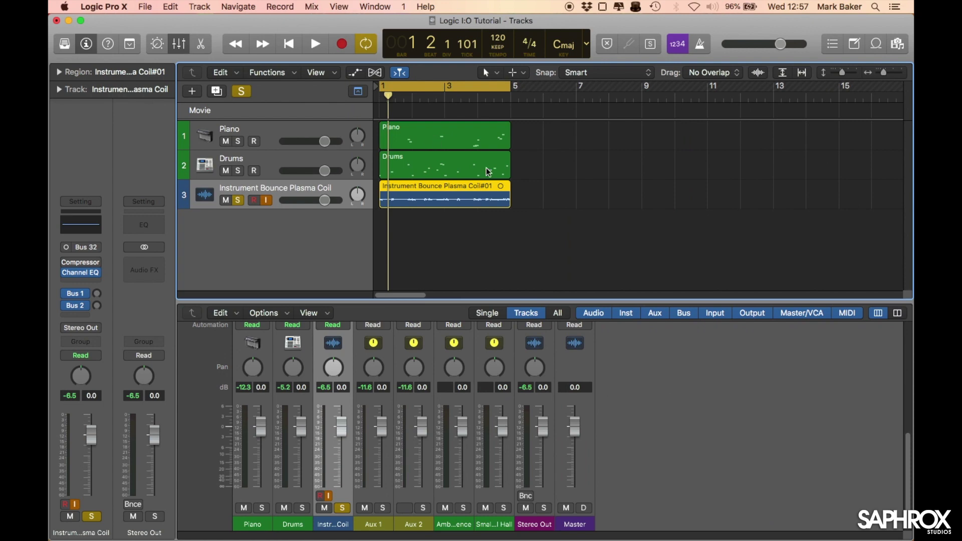
double_click(400, 197)
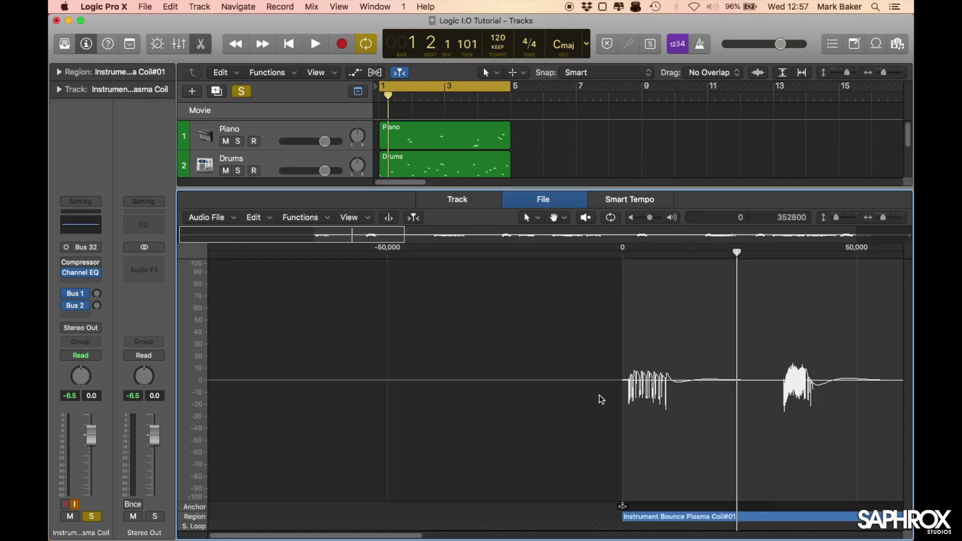
- Move the recorded region's anchor about 1256 samples in, to the onset of the first sound in the waveform
left_click_drag(361, 528, 443, 520)
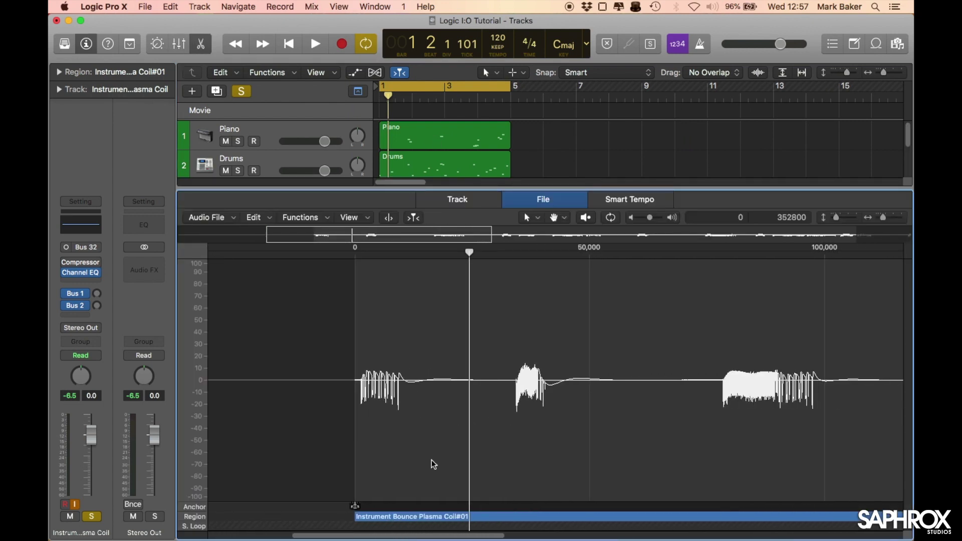
left_click_drag(883, 218, 893, 222)
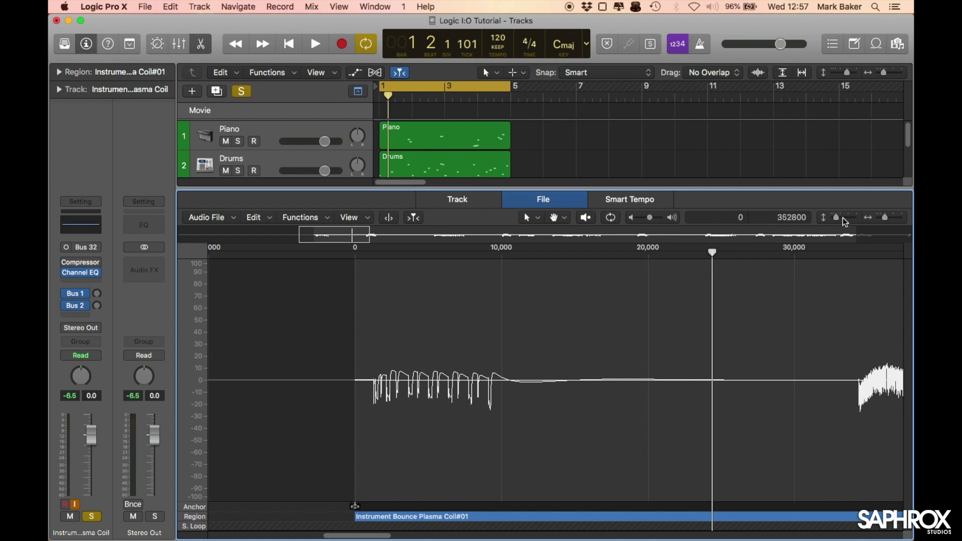
left_click_drag(884, 222, 891, 220)
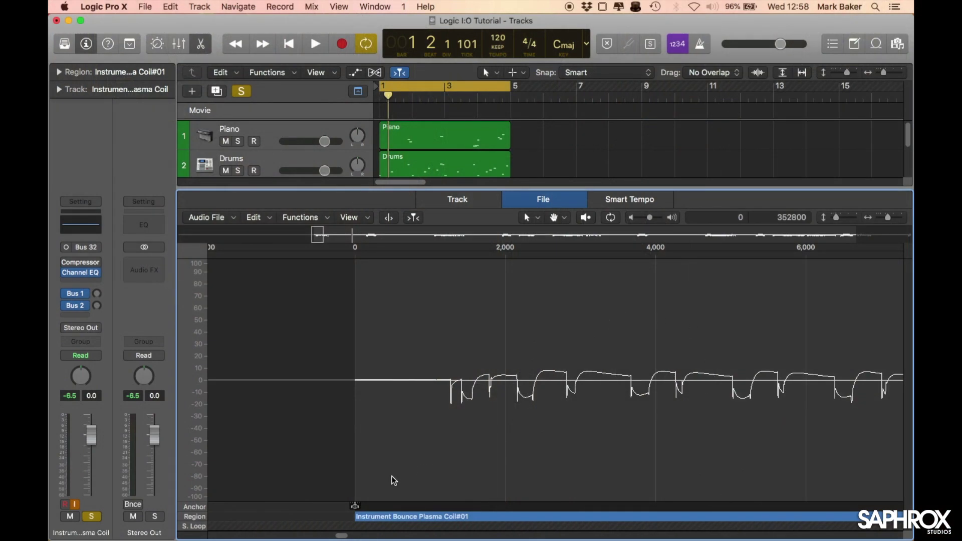
left_click_drag(355, 510, 451, 503)
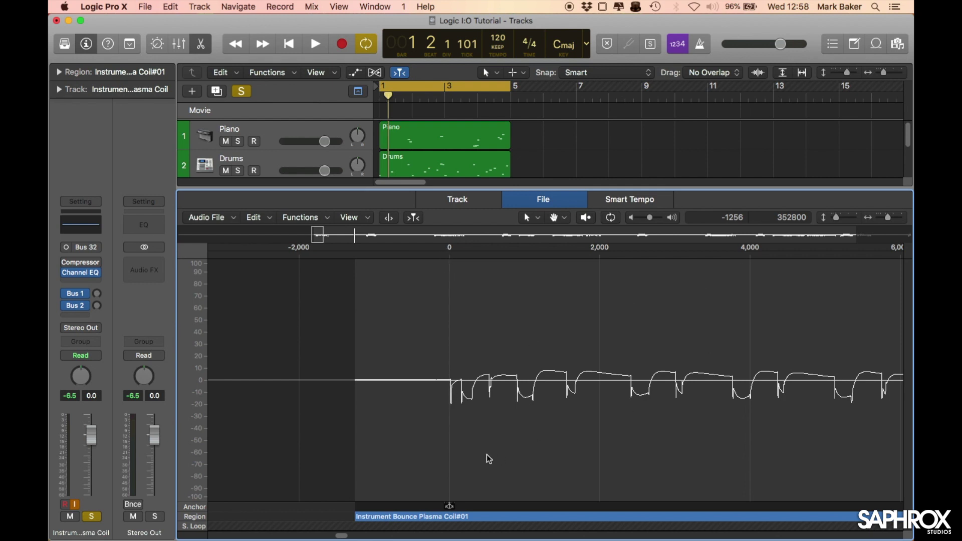
- Extend the end of the recorded region past the next onset, for a region length of about 356160 samples
left_click_drag(341, 536, 848, 519)
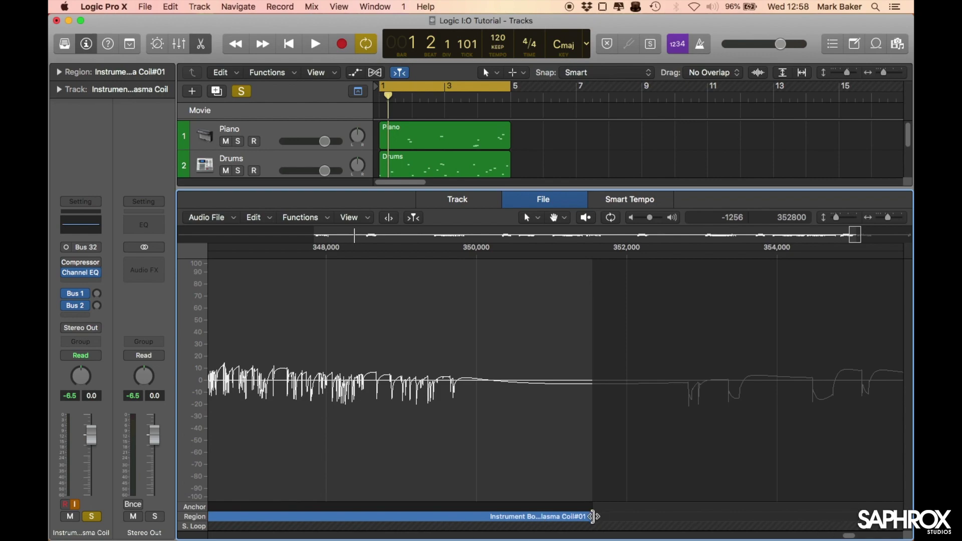
left_click_drag(593, 517, 857, 517)
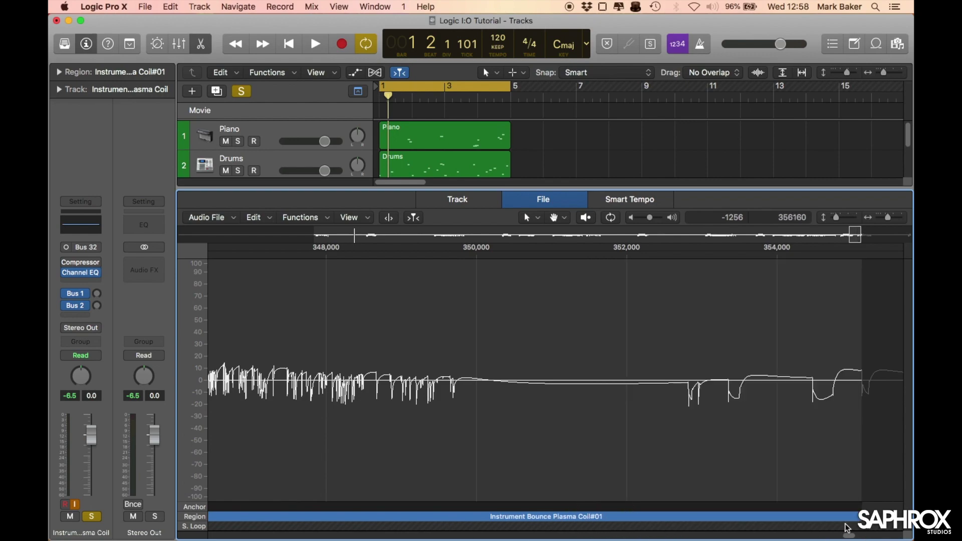